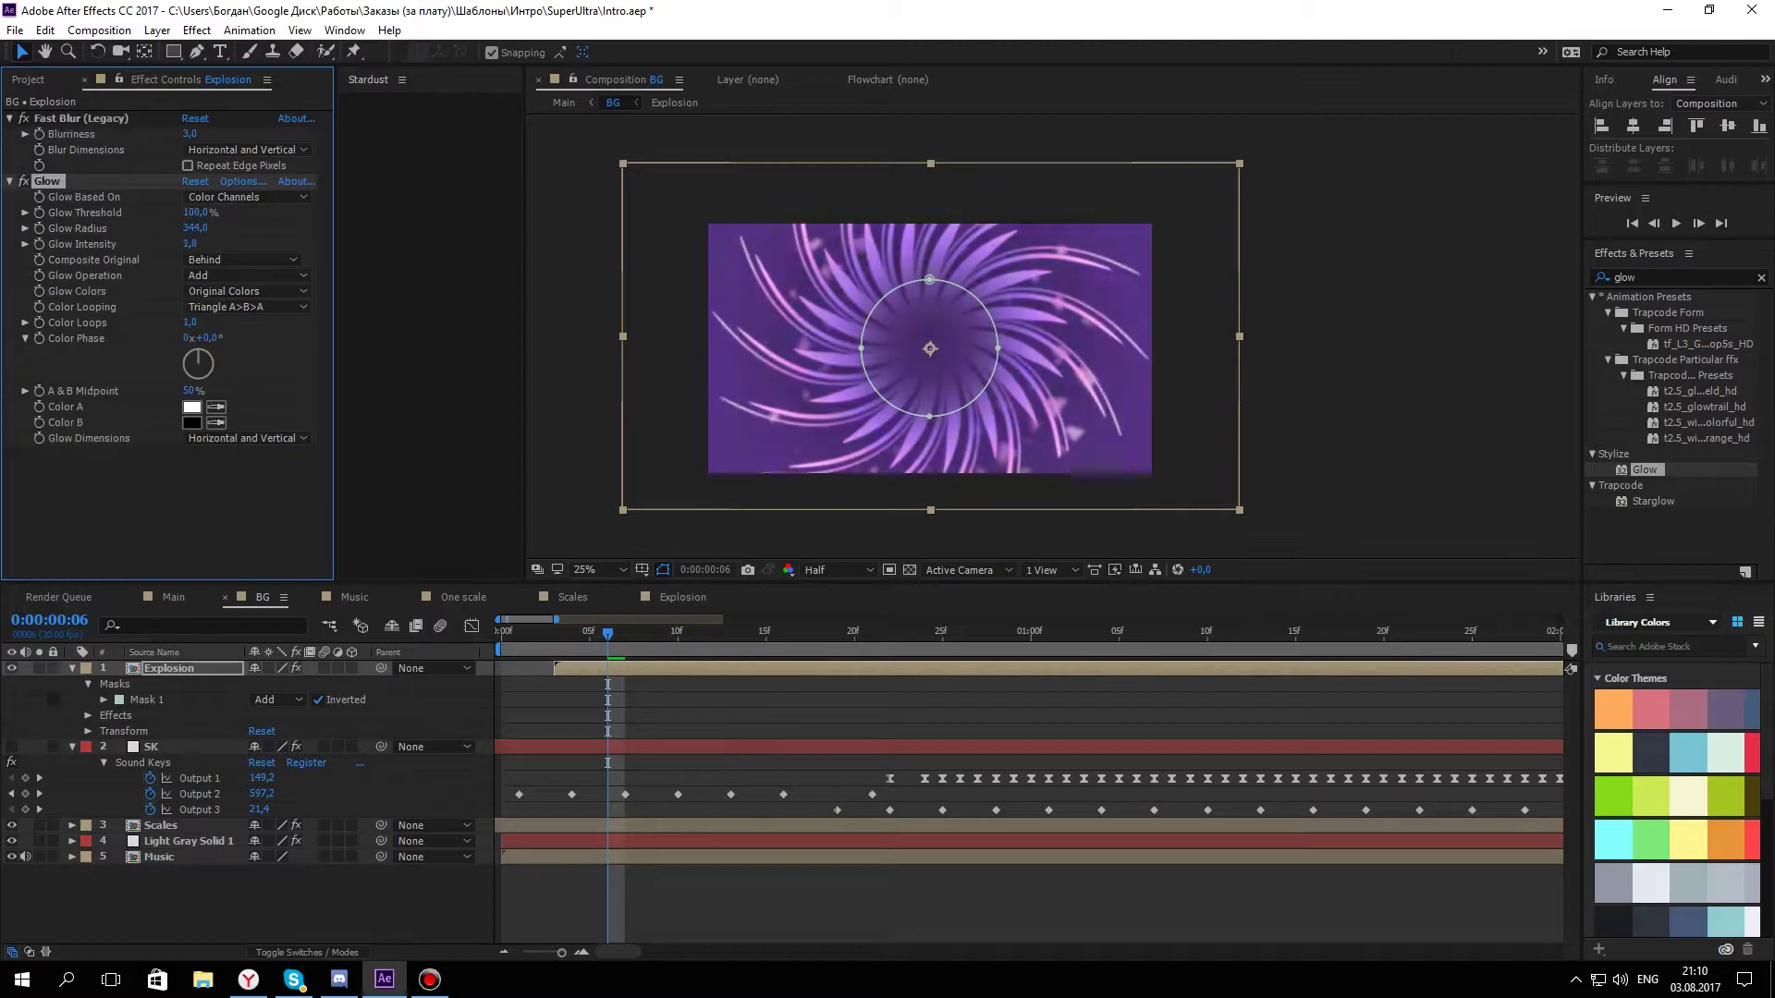
- Collapse the Explosion layer's mask and effect properties in the timeline
click(72, 668)
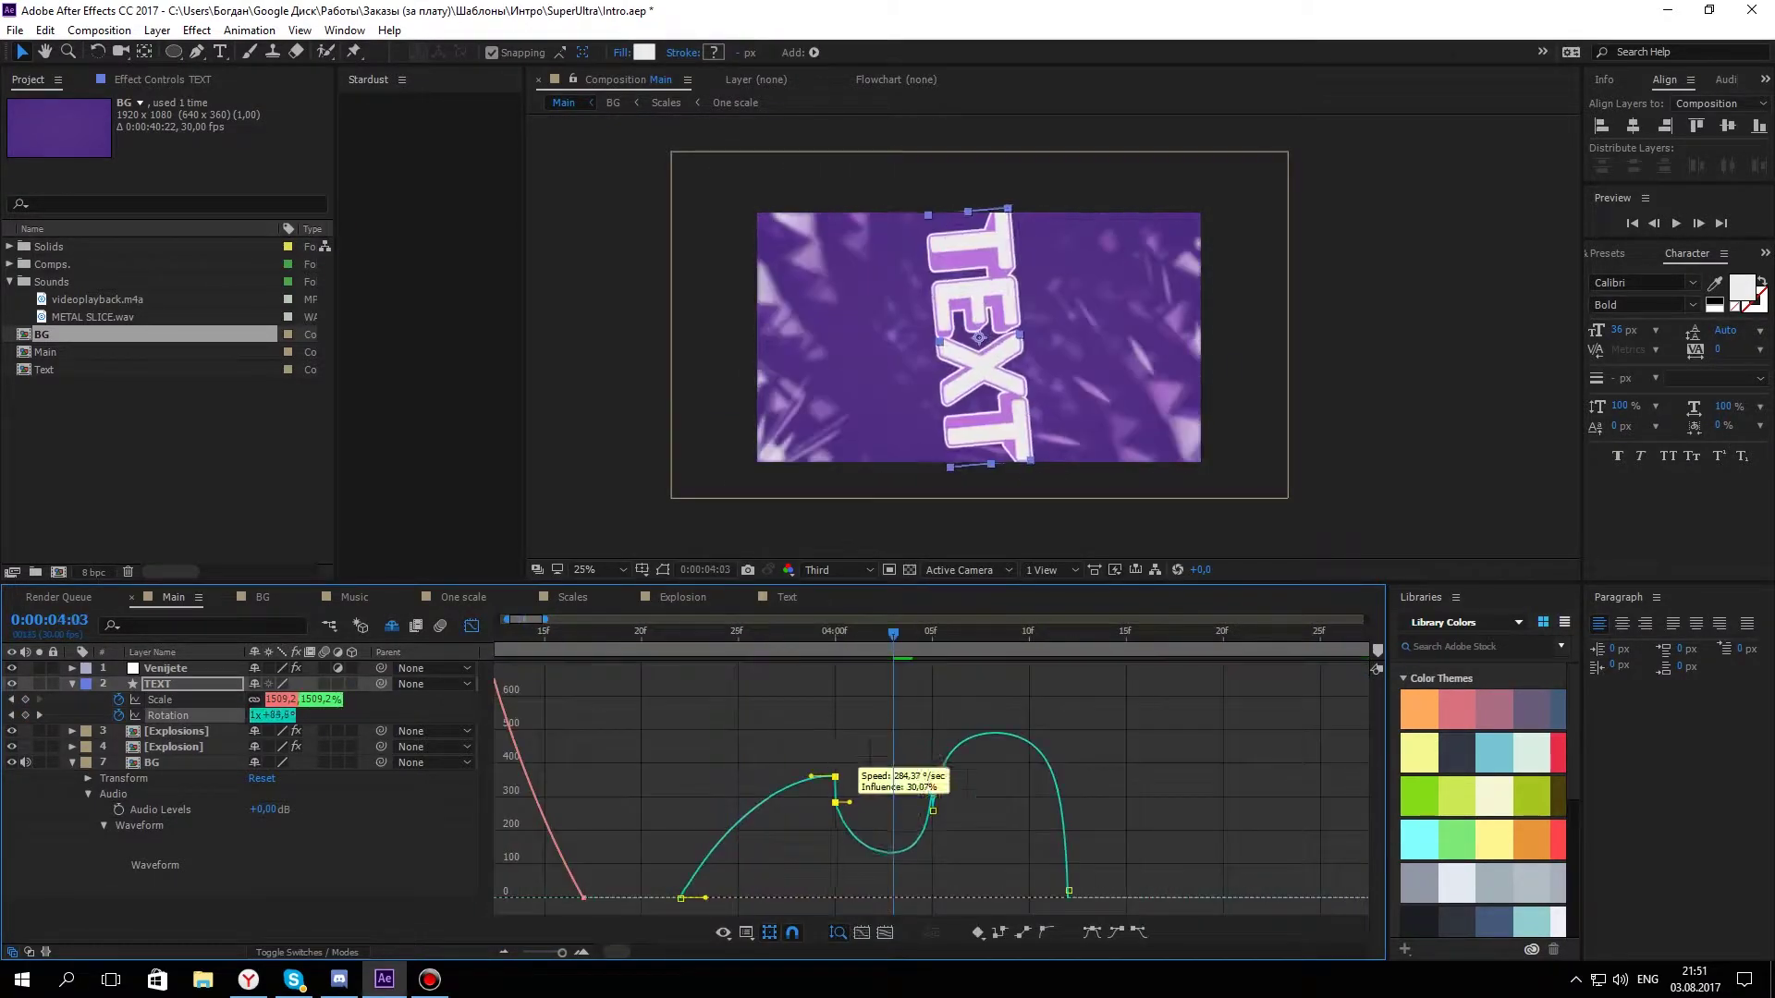
- Drag a Graph Editor speed handle to ease the TEXT title's rotation
drag(932, 810, 932, 824)
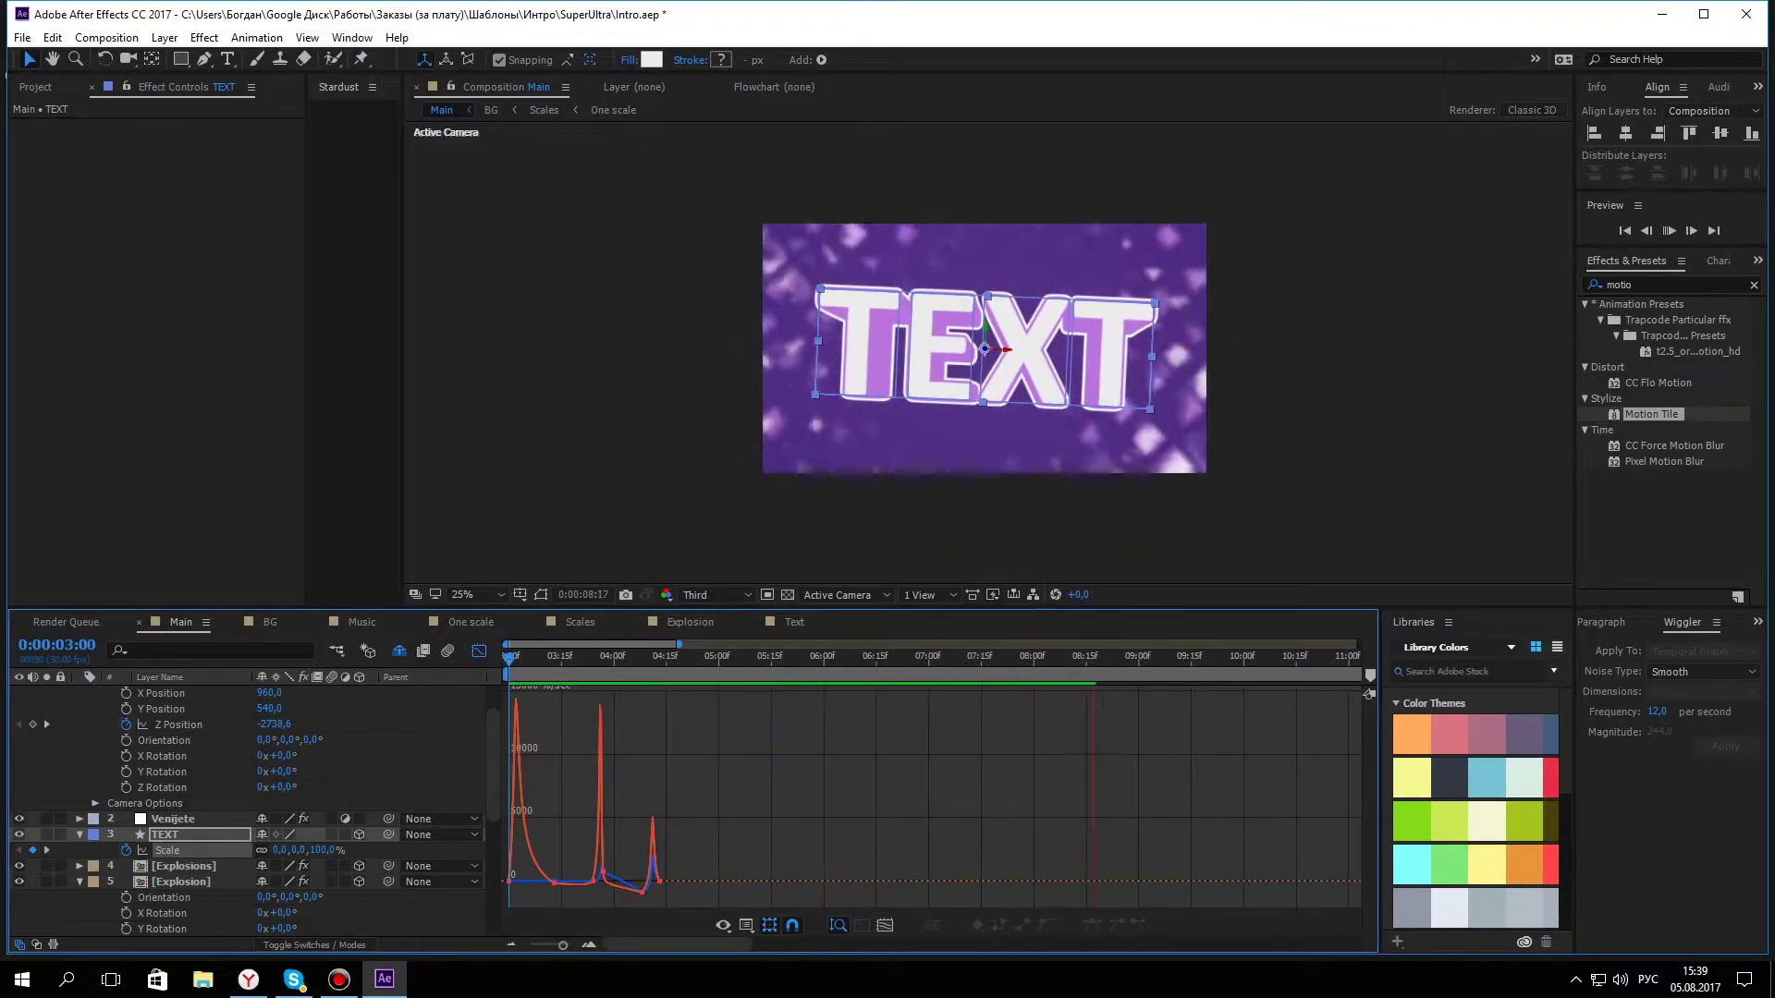
- Switch the timeline from the Graph Editor back to keyframe bars
key(shift+F3)
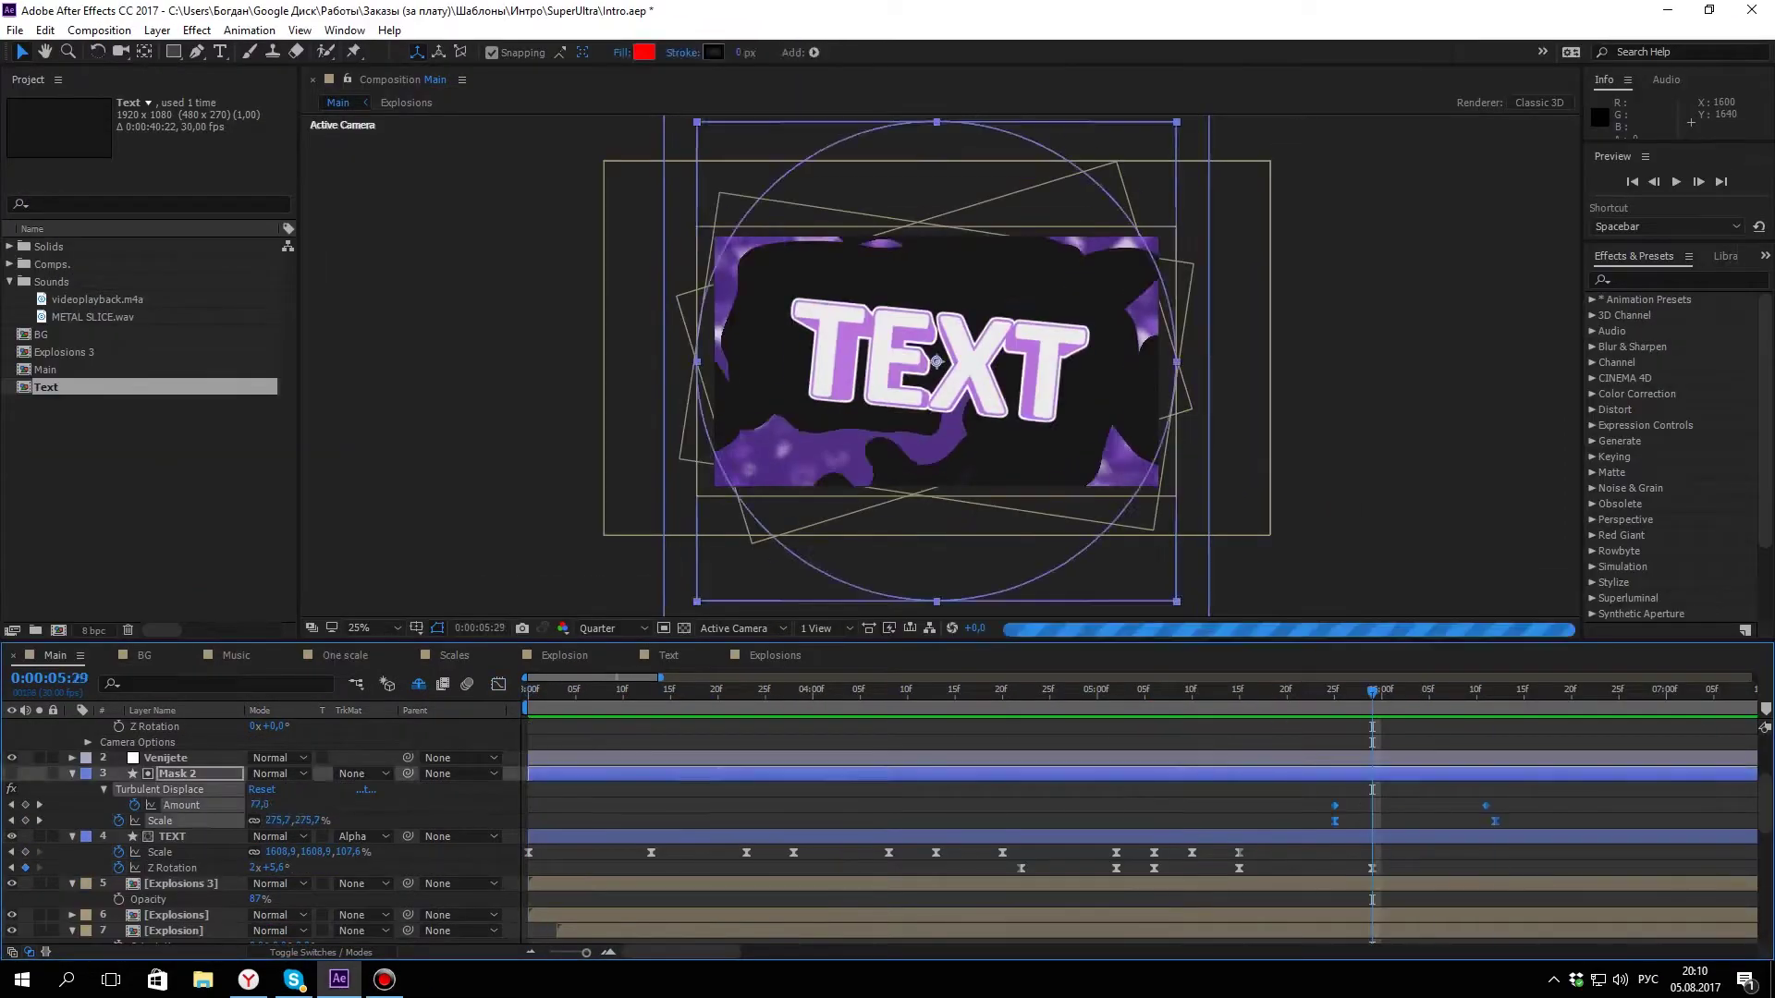
- Preview the turbulent liquid mask transition revealing the TEXT title
key(space)
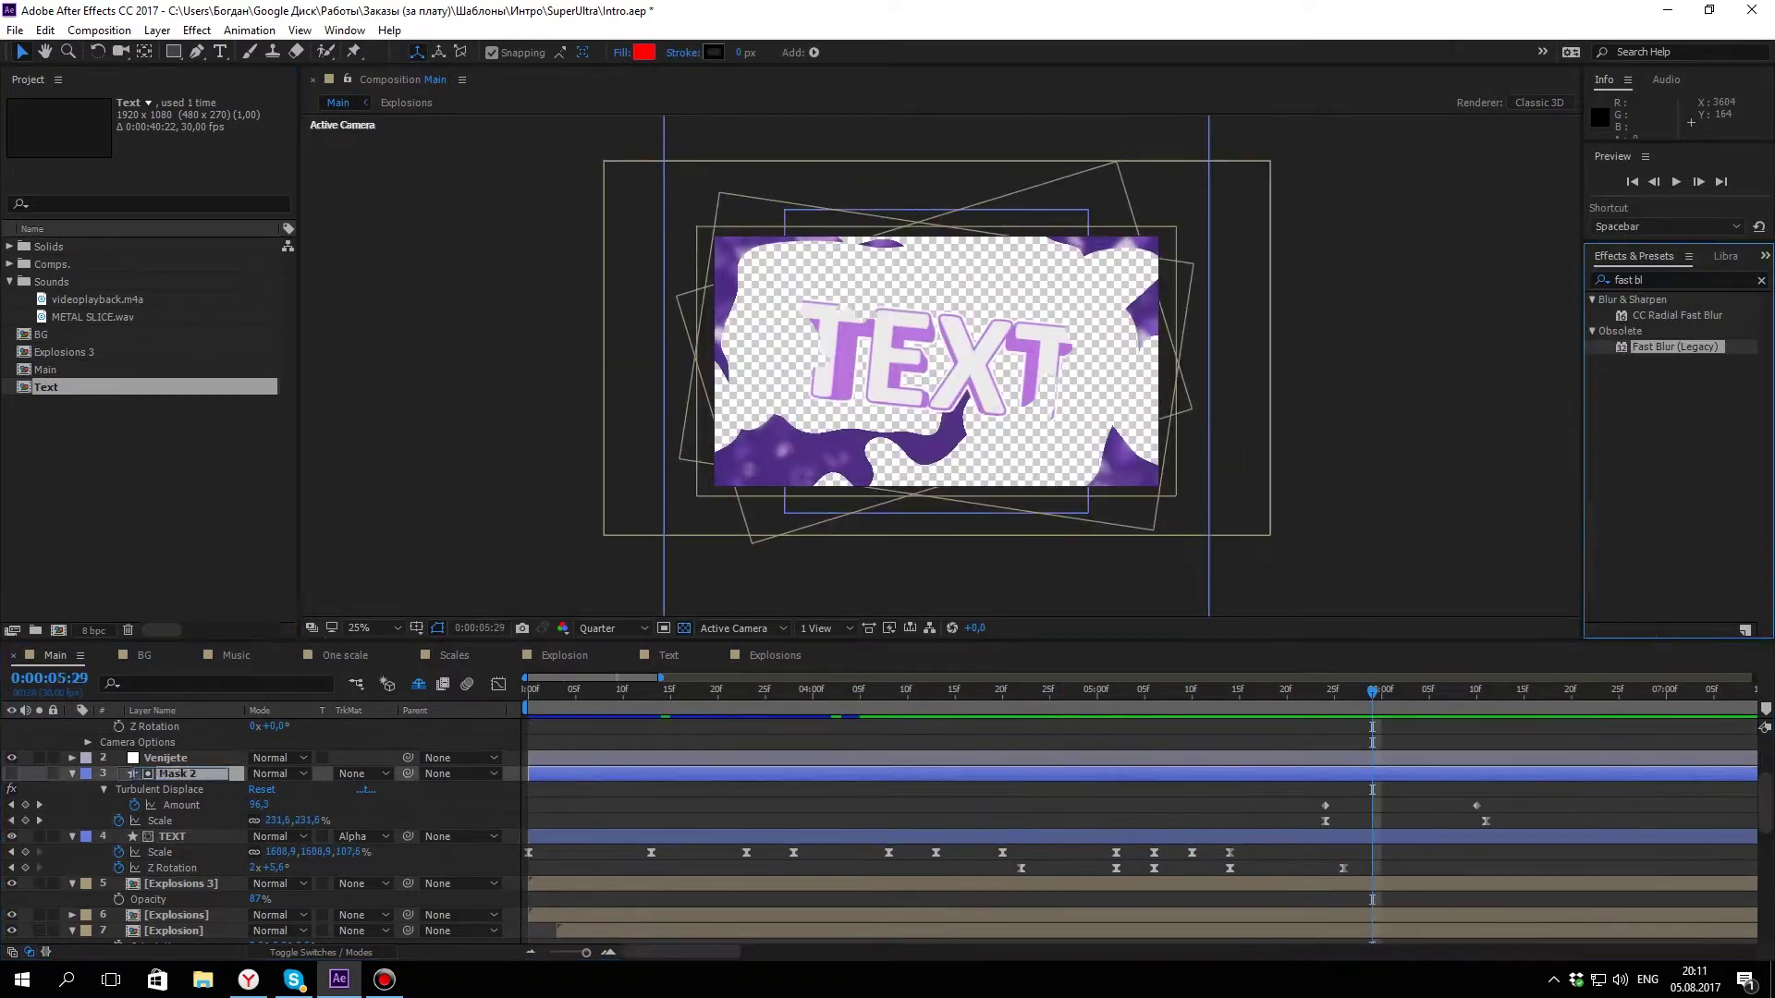